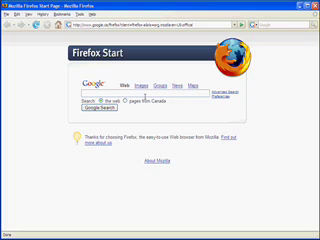
type("au")
type("dacity")
Step: Run the Google search for 'audacity' and open the Audacity free sound editor homepage result
key("Return")
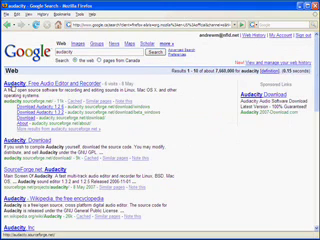
left_click(67, 85)
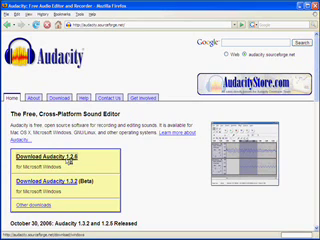
Step: Go to the Download Audacity 1.2.6 page and open the LAME MP3 encoder installation help
left_click(72, 160)
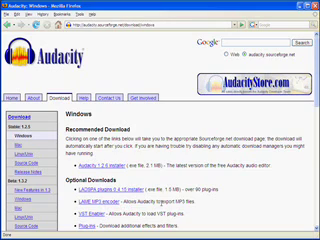
left_click_drag(195, 201, 75, 203)
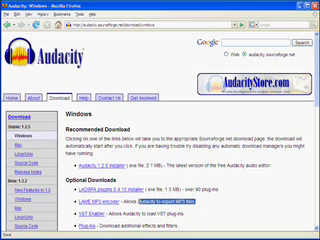
left_click(68, 208)
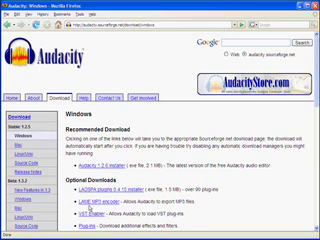
left_click(90, 203)
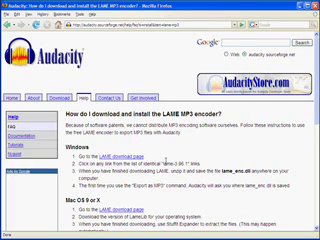
Step: Save lame-3.96.1.zip to disk from the LAME download page
left_click(121, 157)
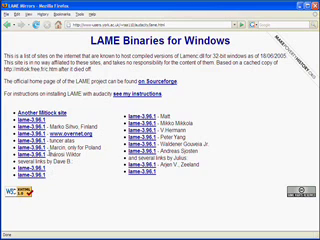
left_click(31, 119)
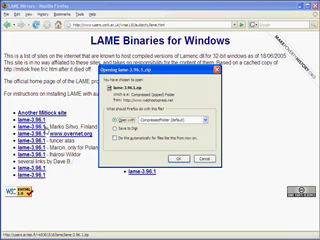
left_click(114, 128)
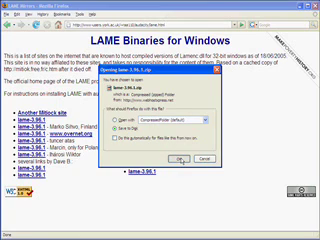
left_click(180, 160)
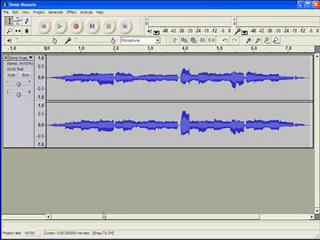
Step: Bring up My Computer over the Demo Mussels project with Windows+E
key("super+e")
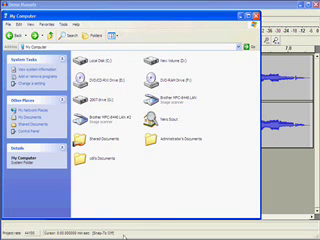
Step: Browse into Local Disk (C:) > Program Files and select the Audacity folder
left_click(86, 62)
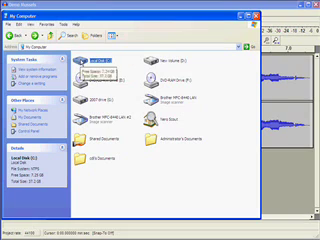
double_click(92, 60)
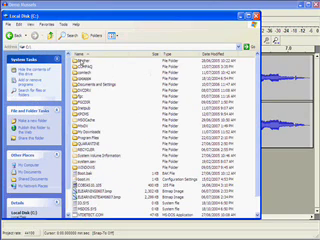
left_click(97, 138)
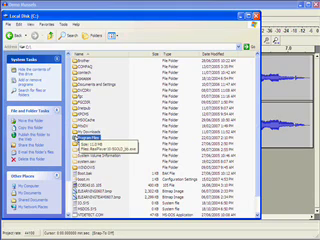
double_click(90, 136)
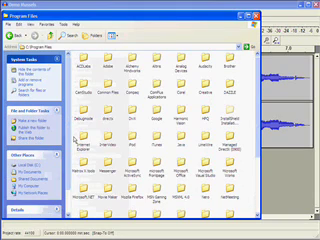
left_click(206, 60)
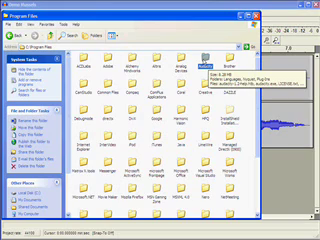
Step: Open the Audacity folder inside Program Files
double_click(207, 62)
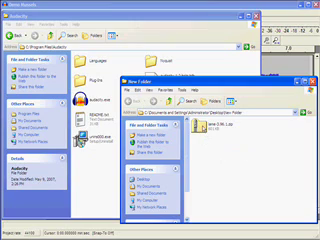
mouse_move(263, 119)
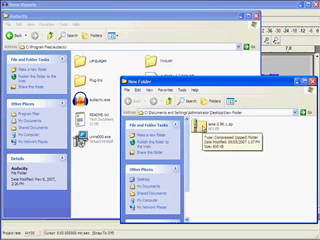
Step: Open lame-3.96.1.zip, select all its files, and drag them into the Audacity folder
double_click(203, 127)
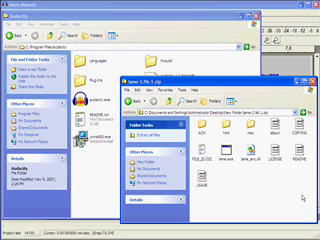
mouse_move(308, 205)
left_mouse_down()
mouse_move(282, 184)
mouse_move(200, 150)
left_mouse_up()
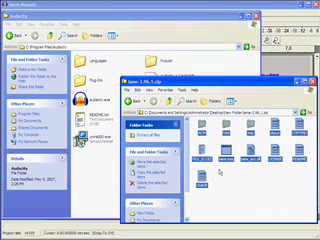
left_click(263, 208)
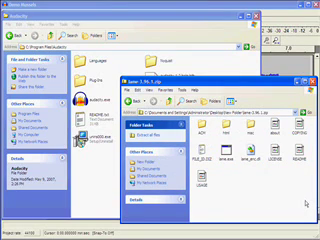
mouse_move(306, 204)
left_mouse_down()
mouse_move(240, 148)
mouse_move(188, 118)
left_mouse_up()
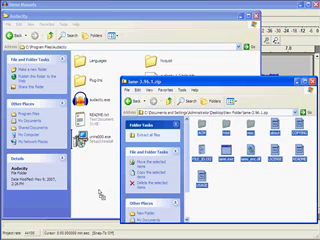
left_click_drag(200, 160, 101, 193)
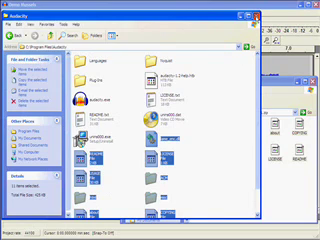
Step: Close the Audacity folder window to return to the Demo Mussels project
left_click(255, 15)
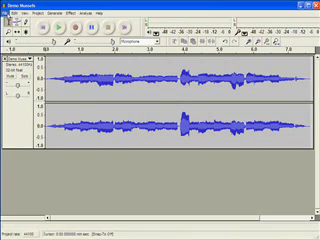
Step: Export the track with Export As MP3 to the Desktop under a renamed file name
left_click(8, 10)
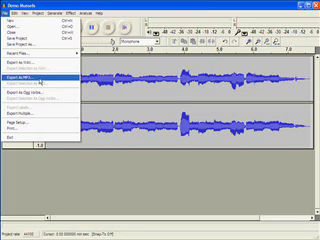
left_click(40, 77)
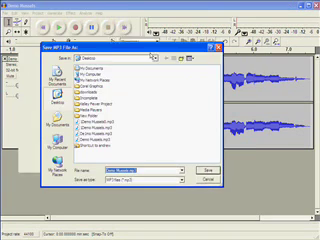
left_click_drag(140, 46, 152, 56)
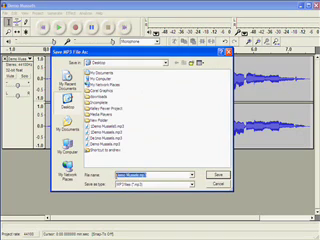
left_click(148, 176)
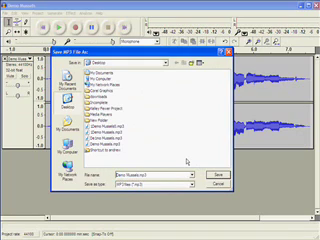
type("sa")
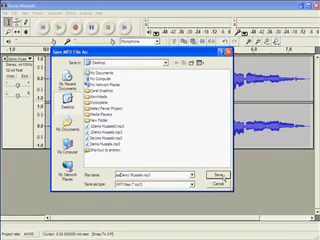
left_click(219, 177)
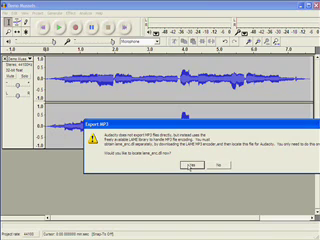
Step: Agree to locate LAME and pick lame_enc.dll from C:\Program Files\Audacity
left_click(191, 165)
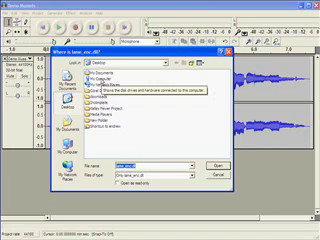
left_click(98, 80)
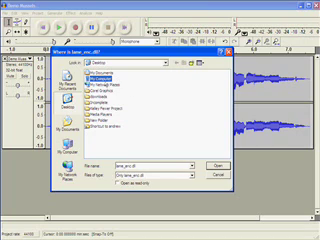
double_click(100, 80)
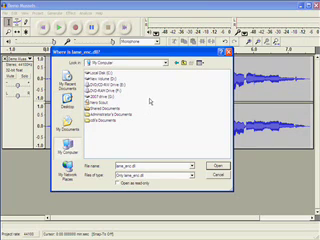
left_click(100, 73)
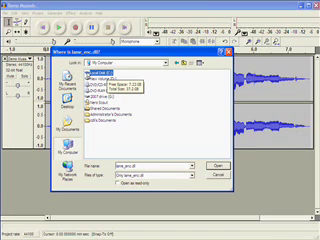
double_click(100, 73)
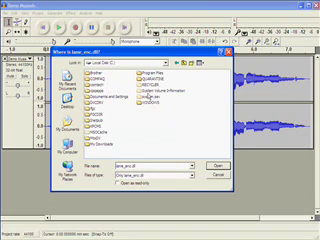
left_click(150, 73)
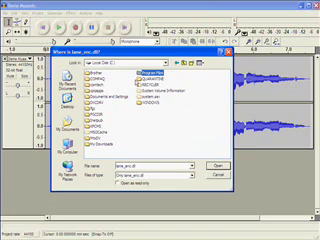
double_click(150, 72)
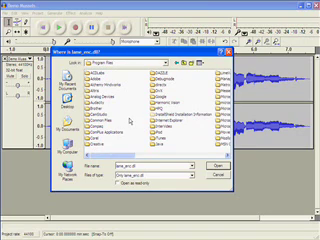
left_click(95, 103)
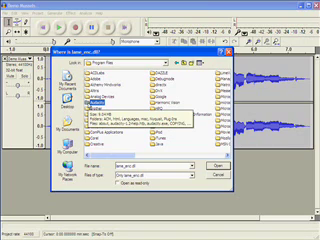
double_click(95, 103)
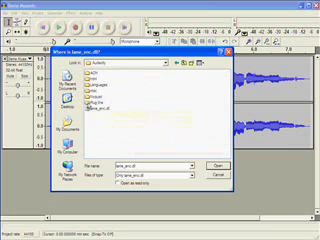
left_click(100, 108)
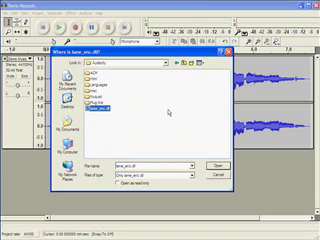
left_click(218, 166)
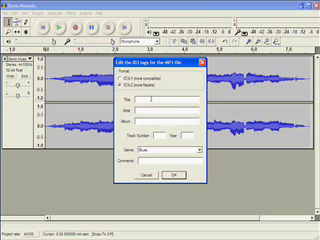
Step: Tag the MP3 with title 'mussels' and an artist name, then close the ID3 tag editor
left_click(148, 101)
type("musiela")
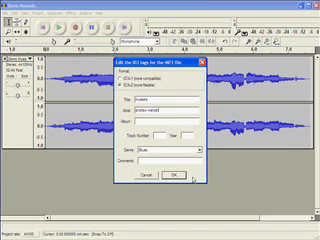
left_click(146, 176)
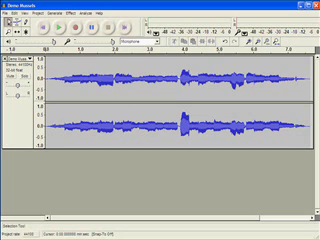
left_click(5, 12)
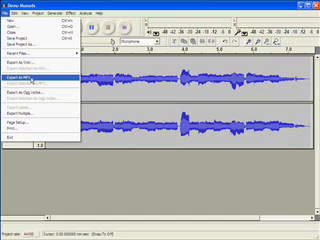
left_click(137, 171)
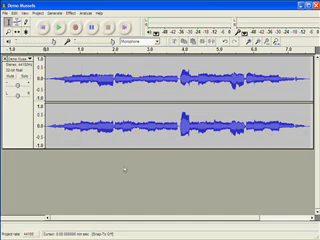